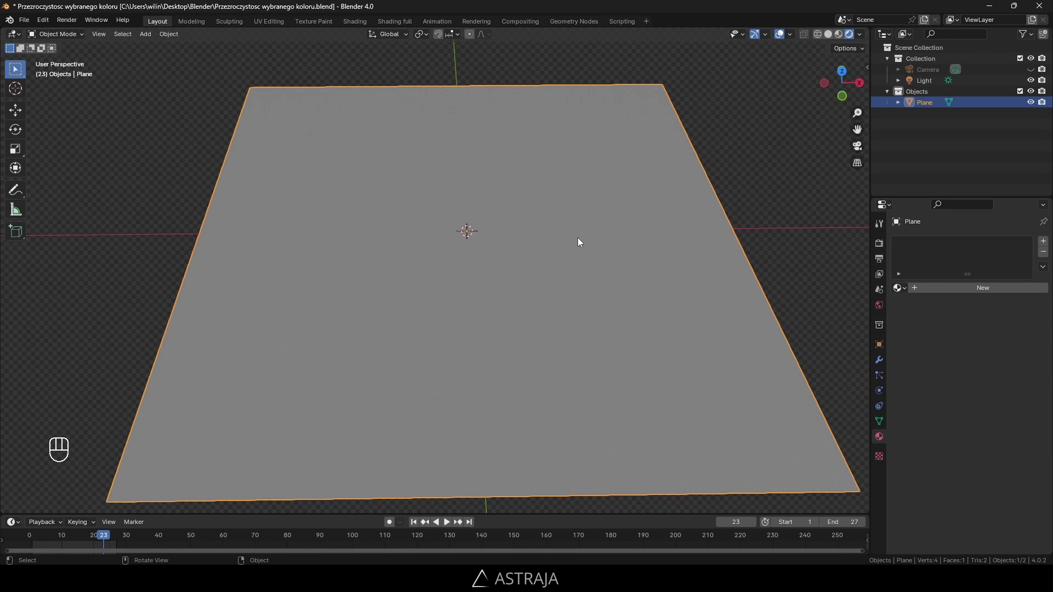
- Give the plane a new material and set its blend mode to Alpha Clip
click(1043, 241)
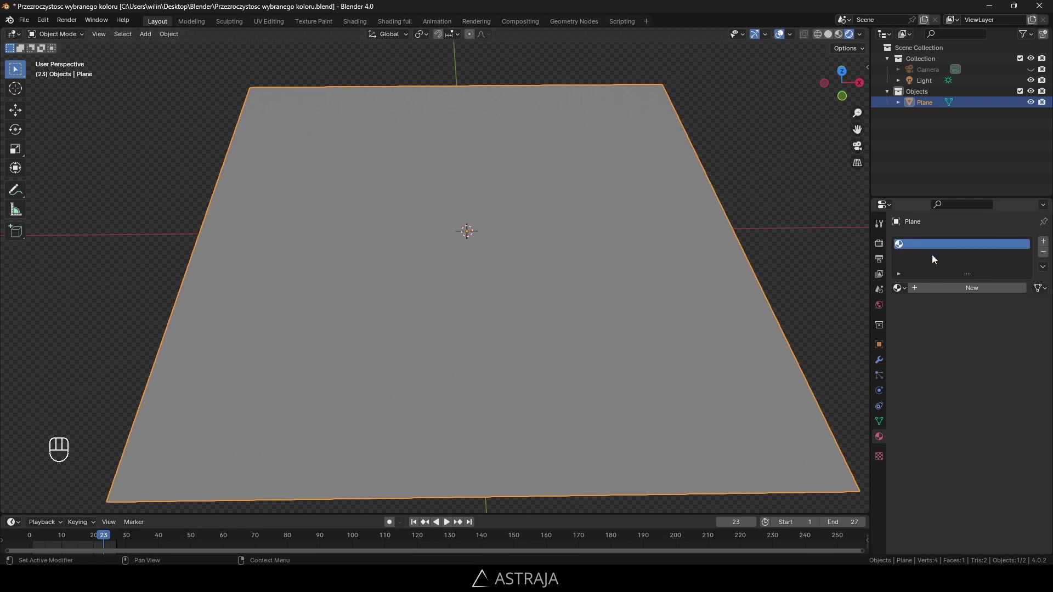
click(948, 289)
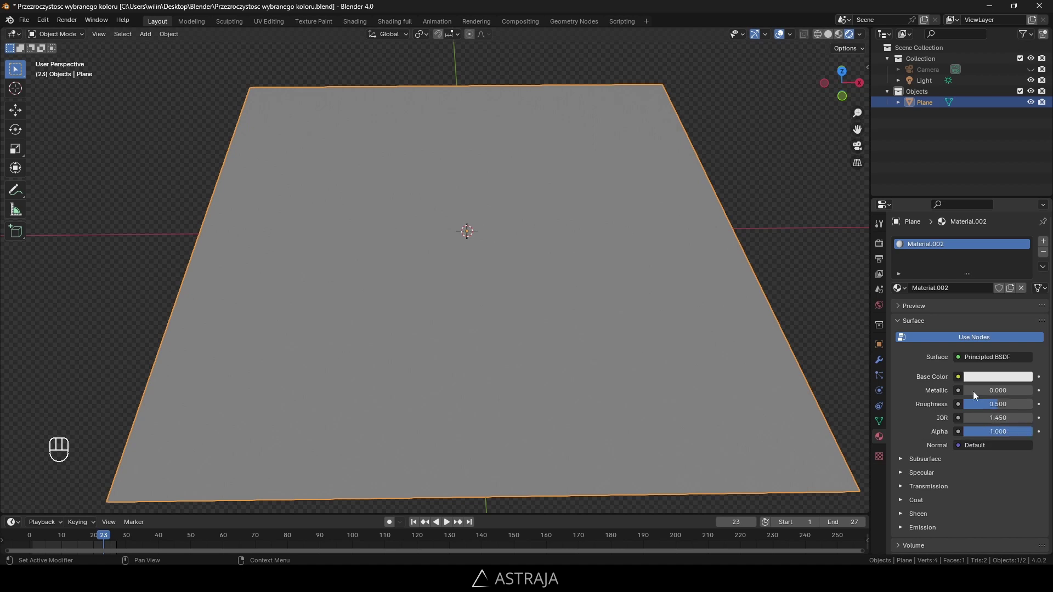
scroll(959, 452, down, 3)
scroll(959, 452, down, 5)
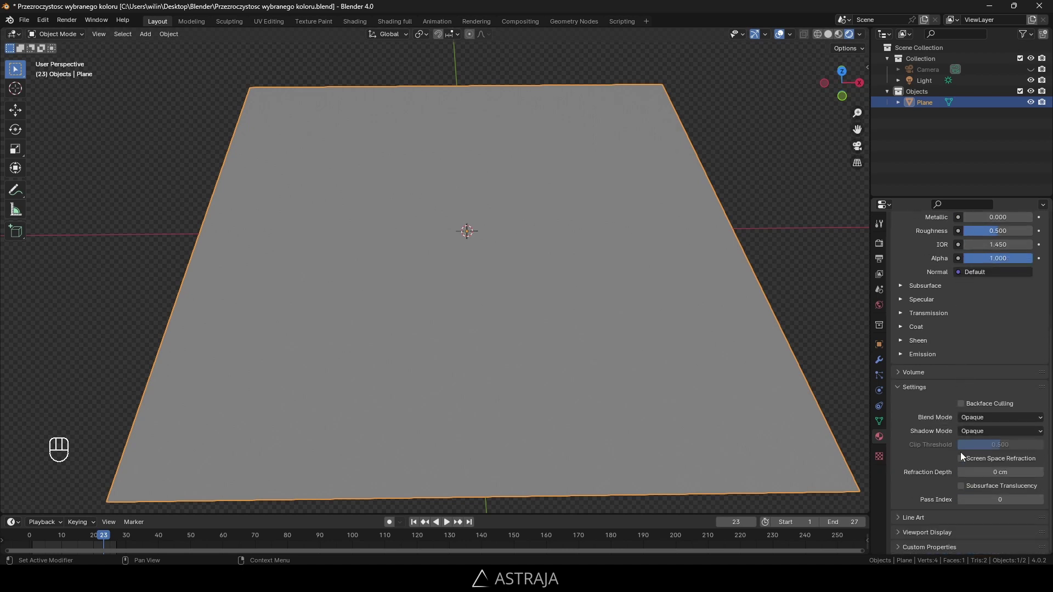
click(998, 417)
click(993, 442)
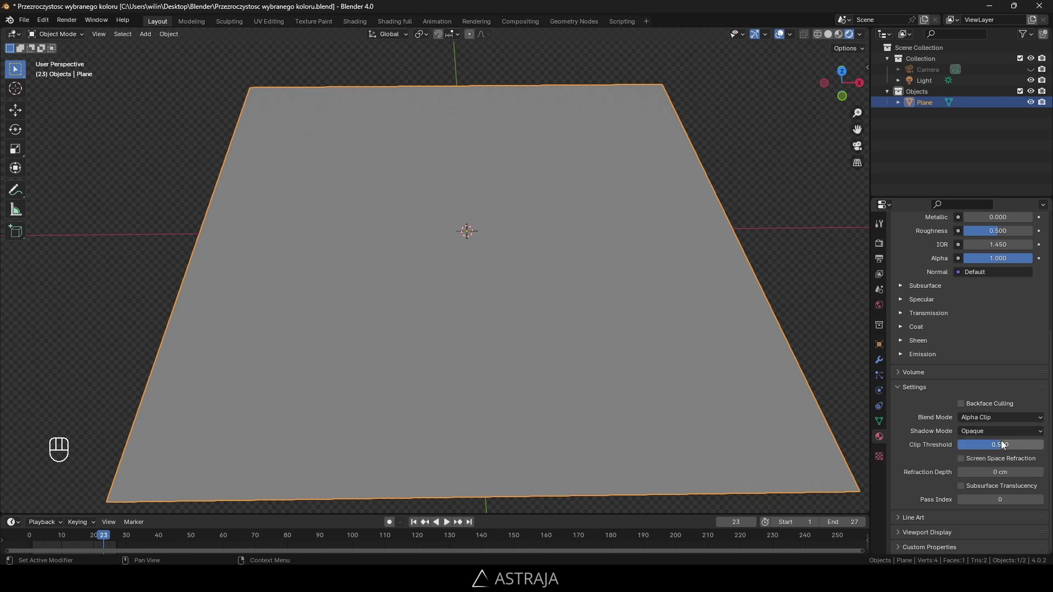
- In the Shading workspace, add an Image Texture node with tiger-8256443_640.jpg and connect its Color to the Principled BSDF's Base Color
click(354, 21)
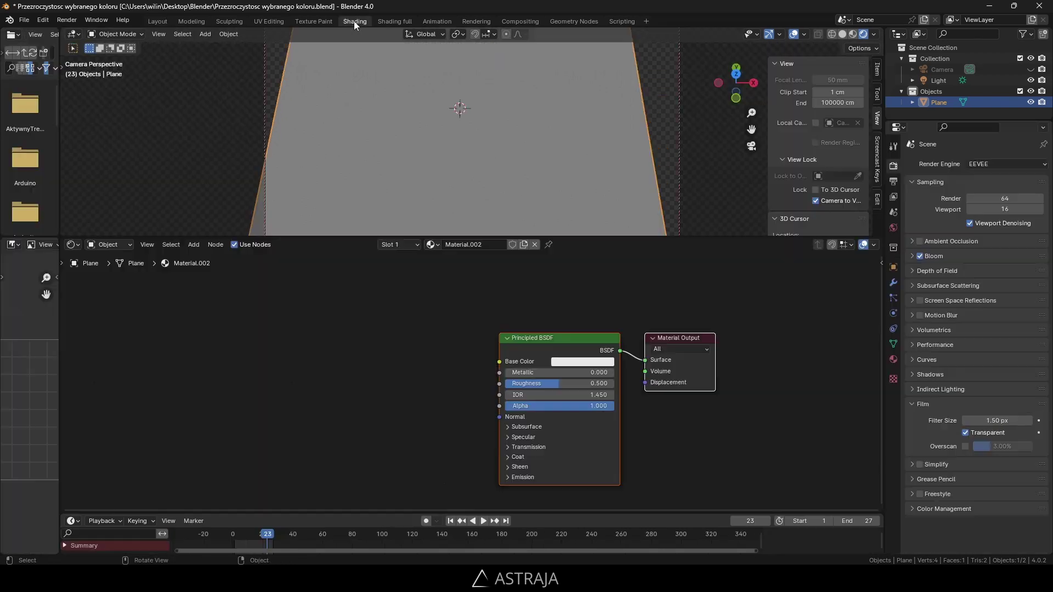
click(563, 337)
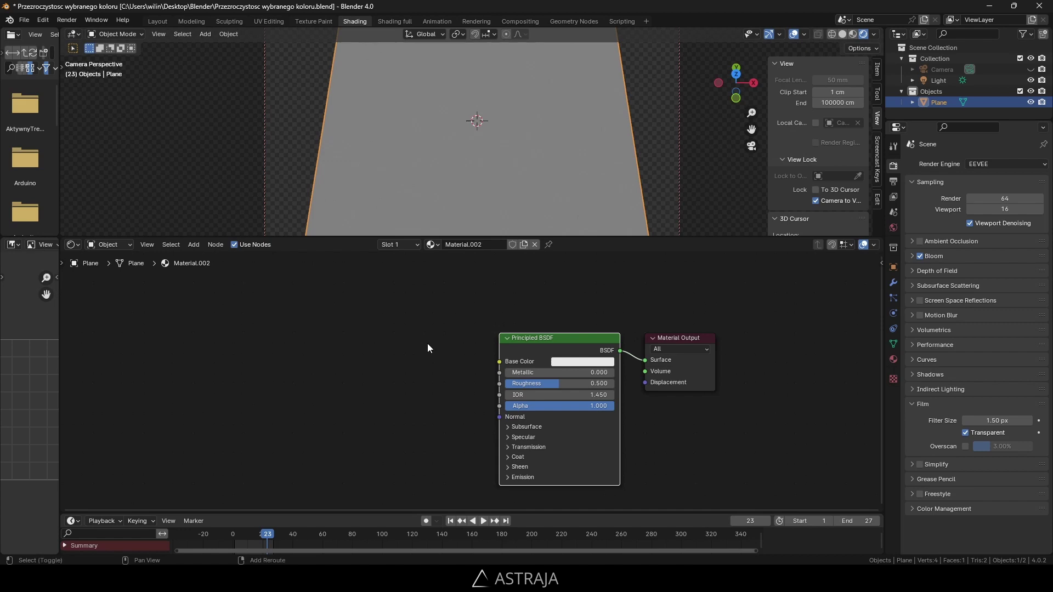
key(shift+a)
mouse_move(398, 365)
click(485, 446)
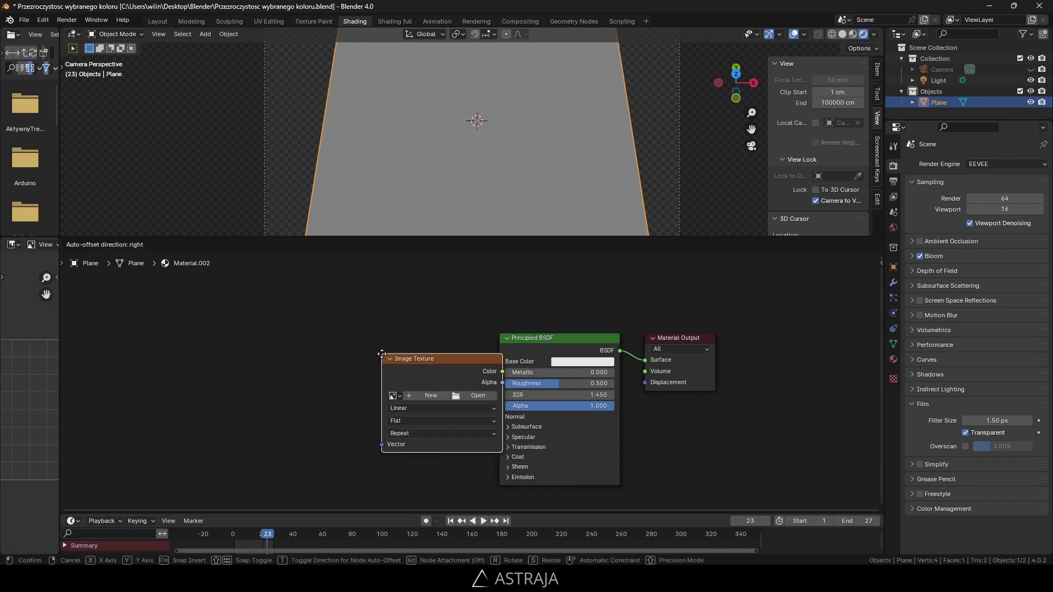
click(447, 430)
drag(466, 352, 499, 362)
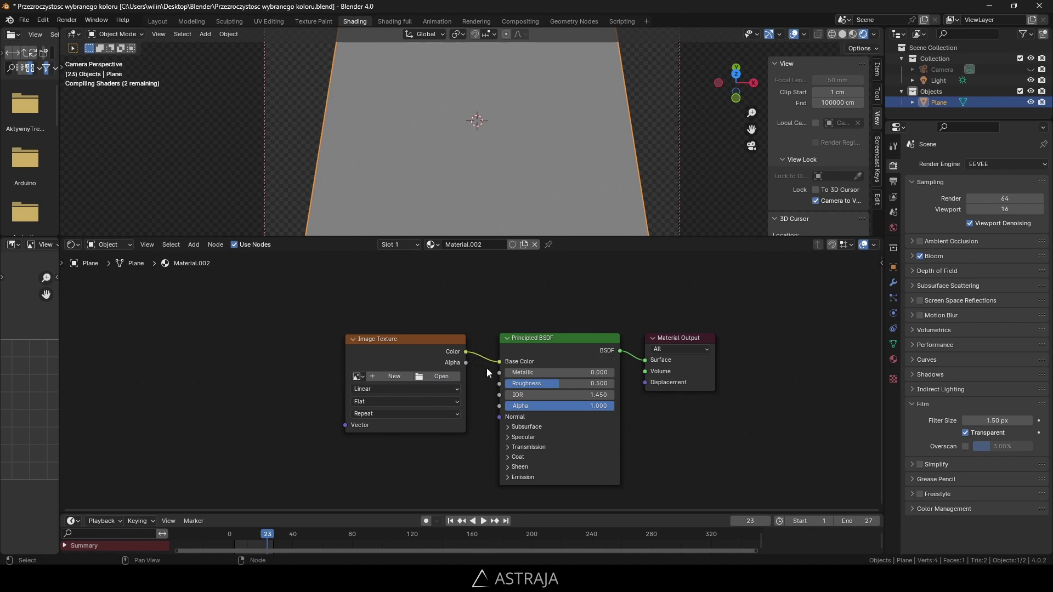
click(439, 376)
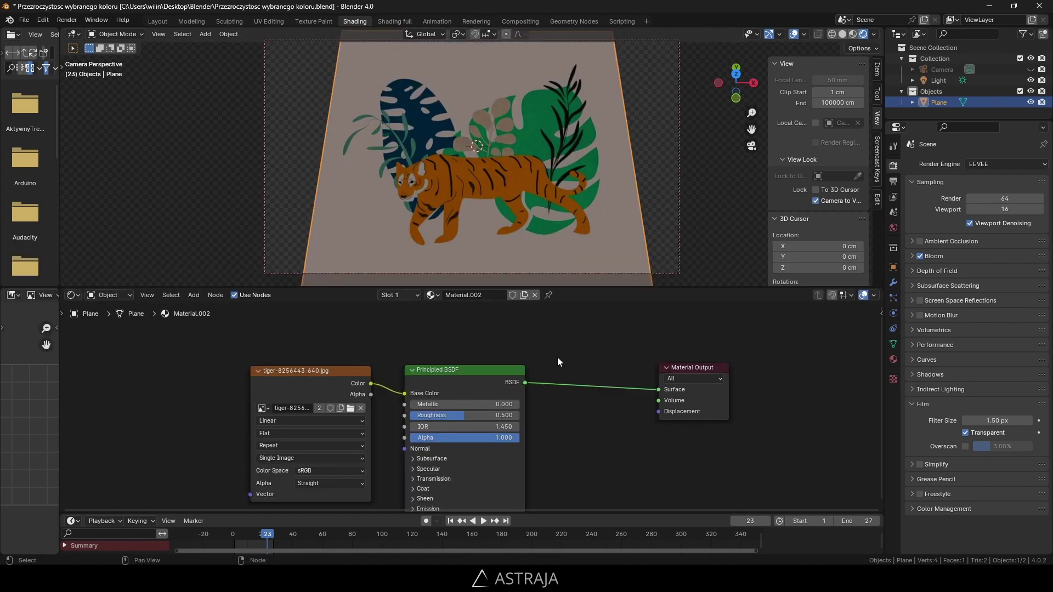
- Add a Transparent BSDF node just above the Principled BSDF node
middle_drag(535, 353, 604, 300)
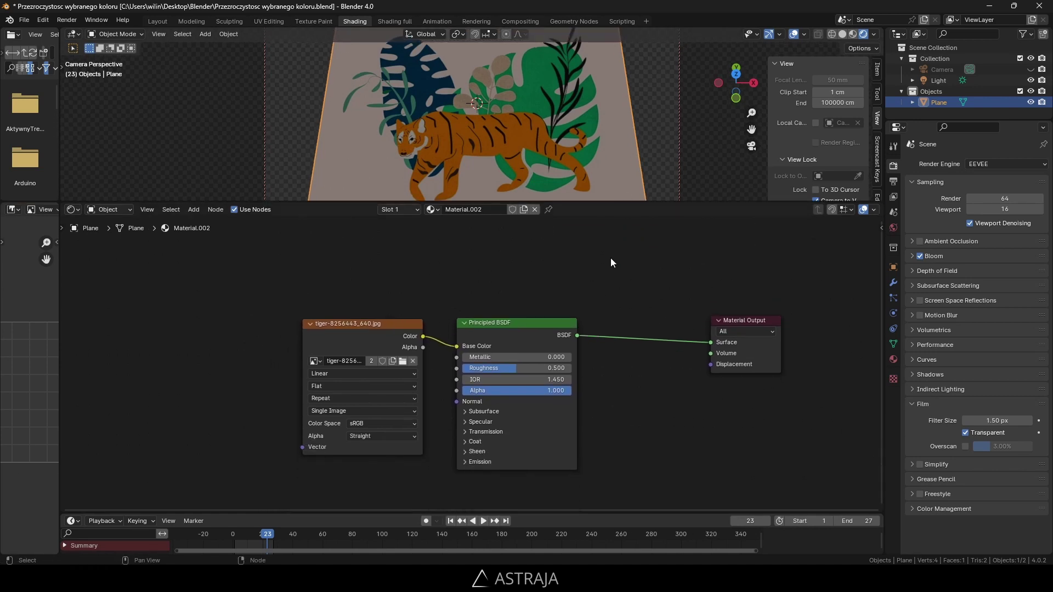
middle_drag(610, 258, 609, 297)
key(shift+a)
mouse_move(565, 311)
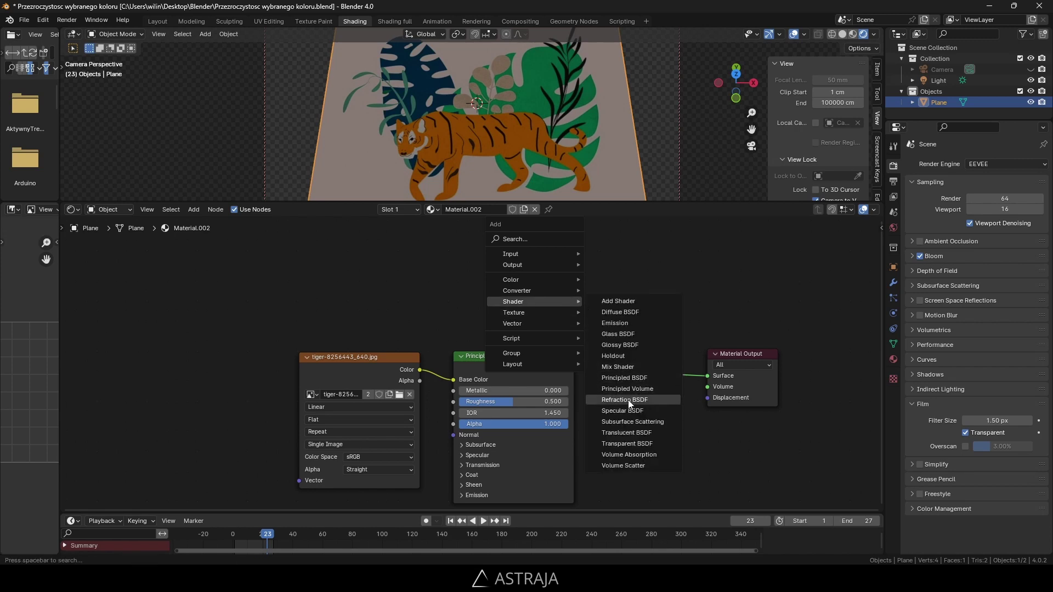
click(627, 446)
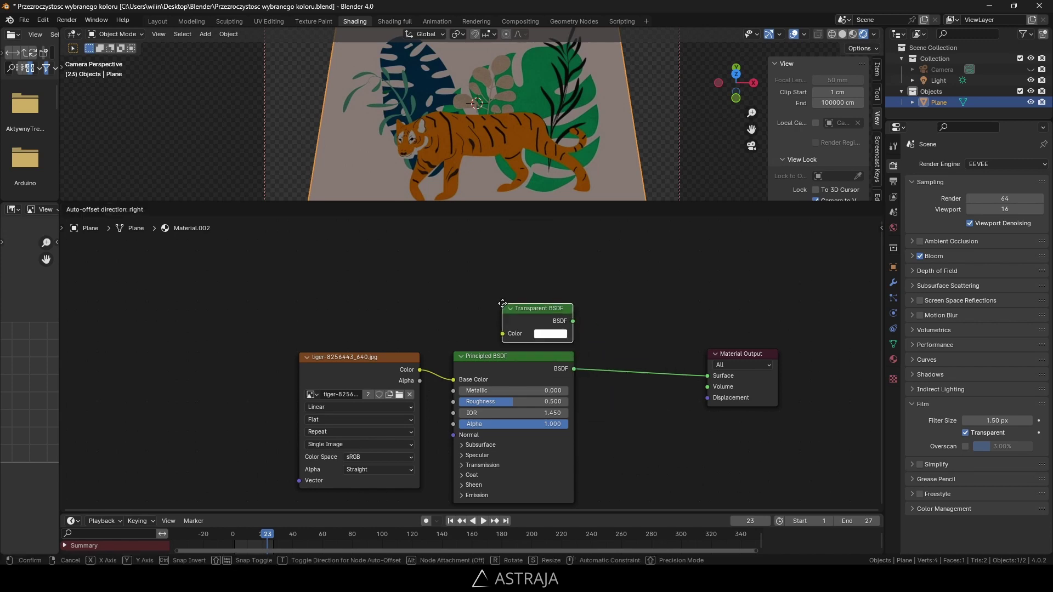
click(531, 334)
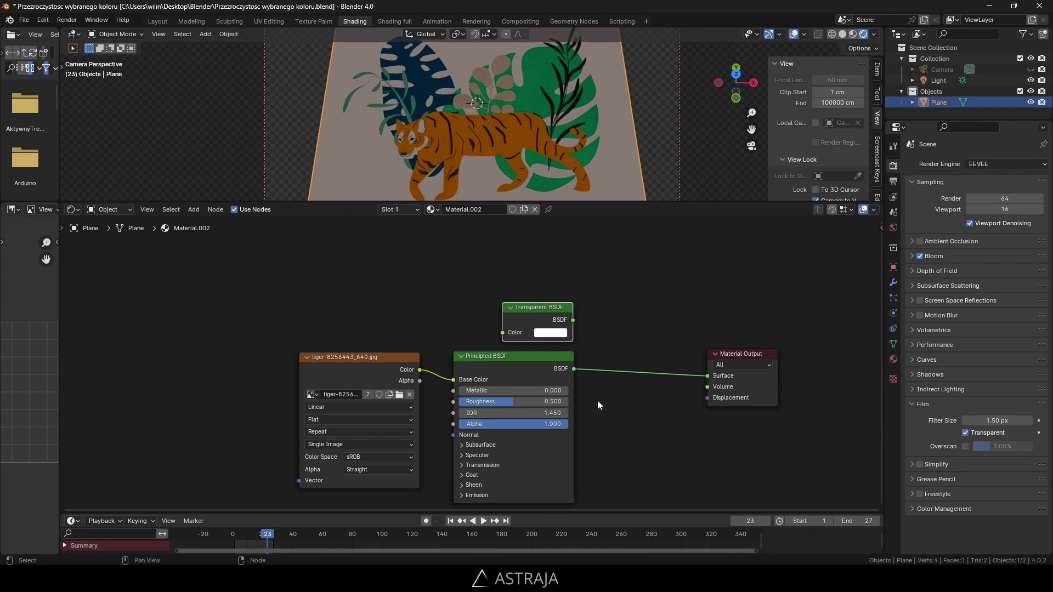
- Insert a Mix Shader before the Material Output, with Transparent BSDF in its first Shader input and Principled BSDF in its second
key(shift+a)
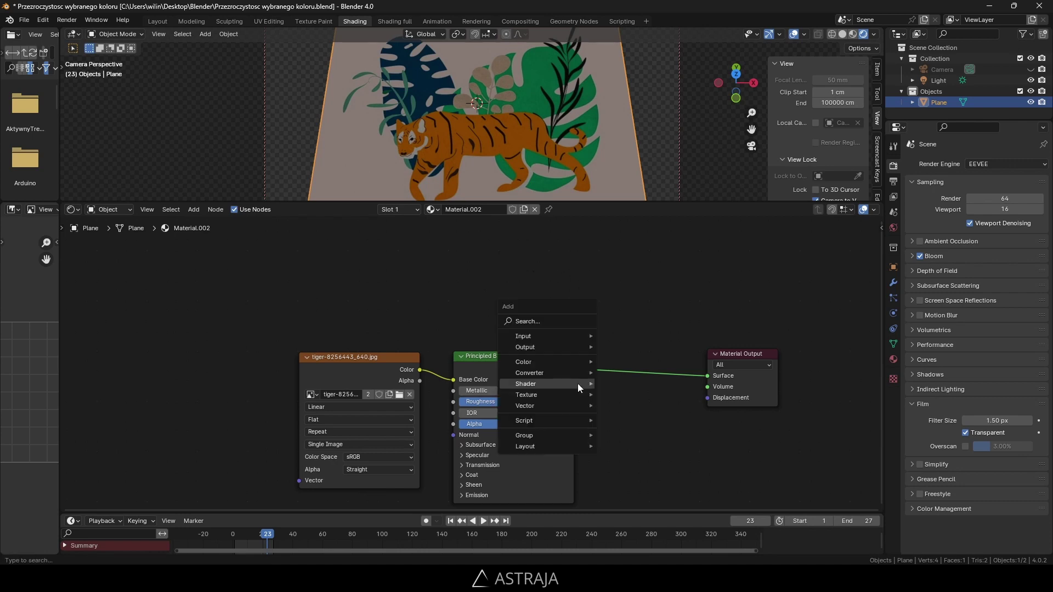
mouse_move(578, 383)
click(633, 285)
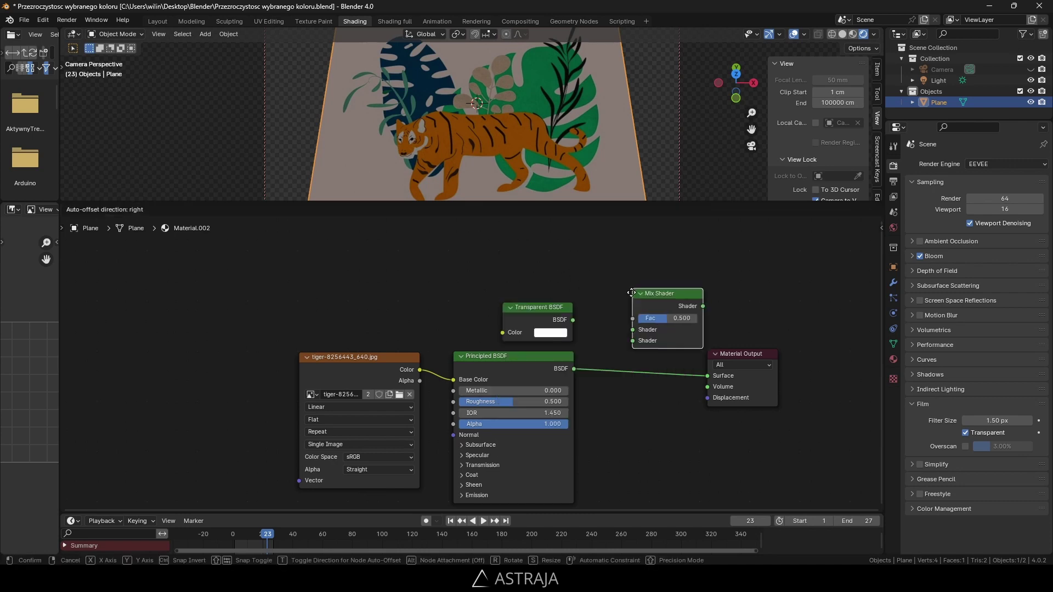
click(641, 351)
drag(614, 390, 615, 402)
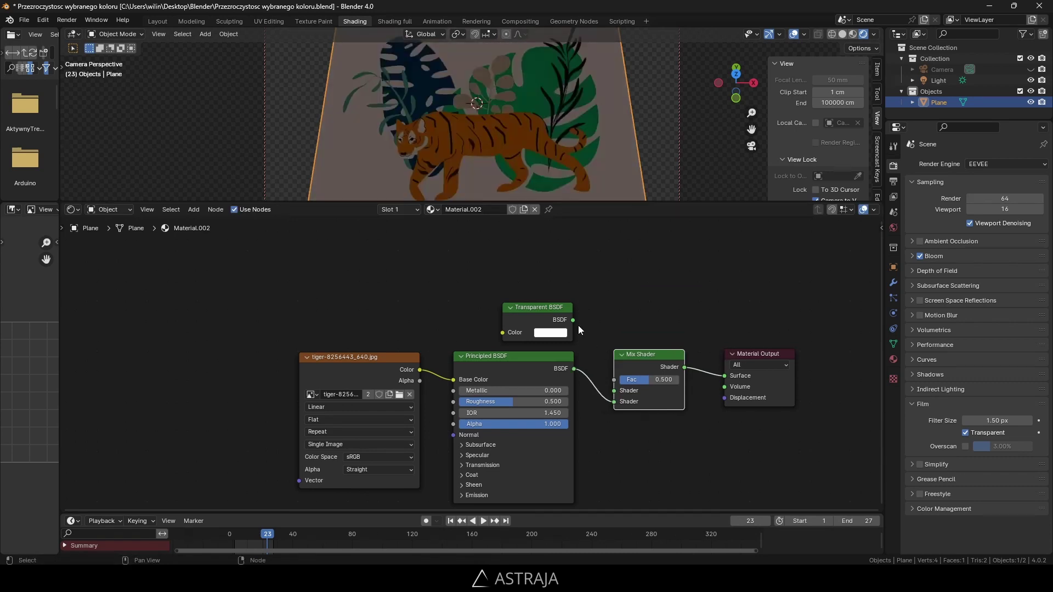
drag(573, 320, 613, 390)
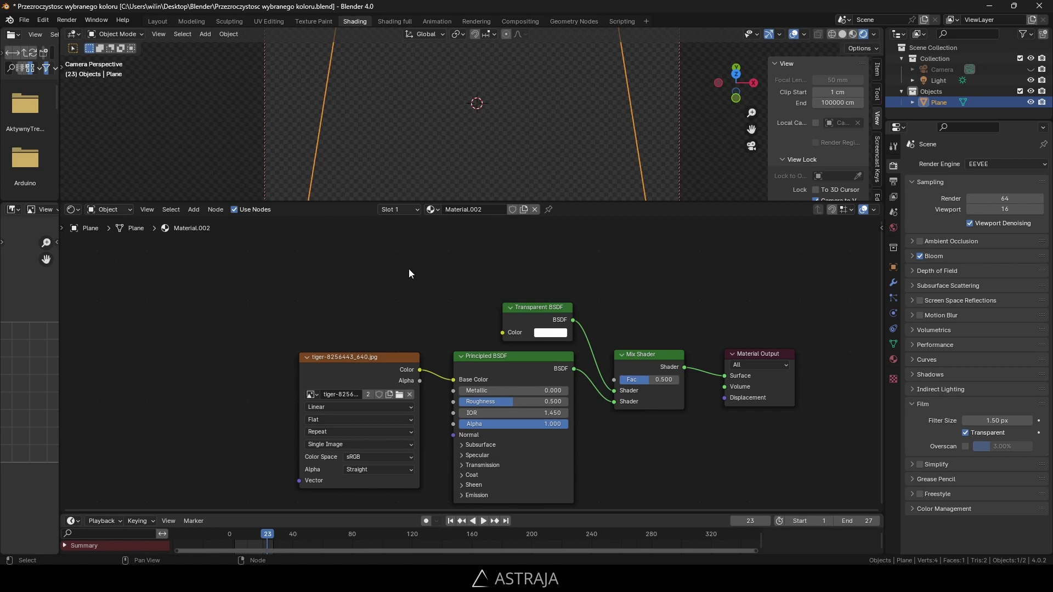
- Add an RGB node above the tiger image texture node
key(shift+a)
mouse_move(383, 223)
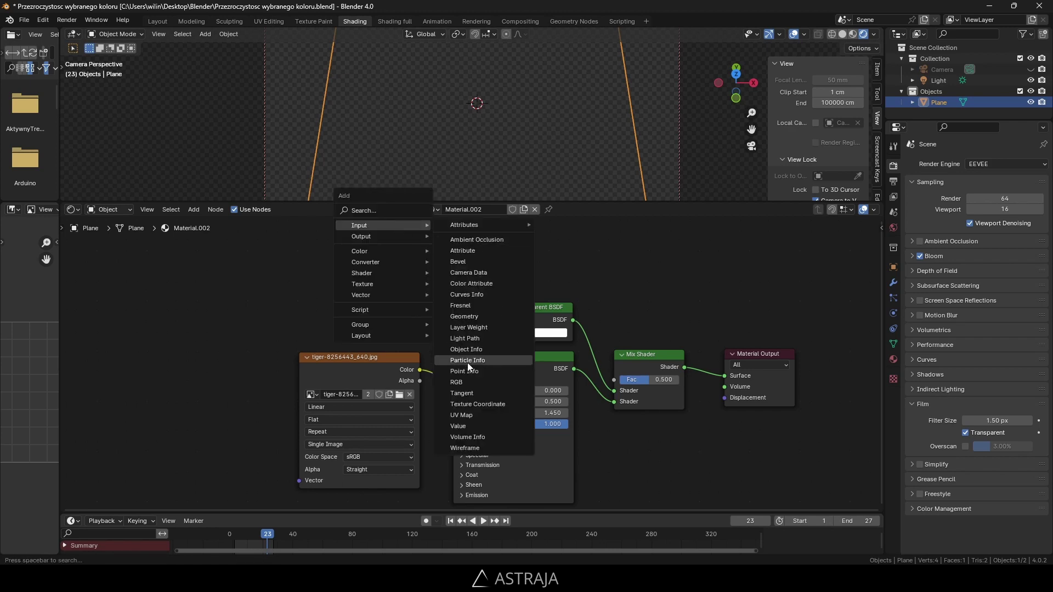
click(457, 382)
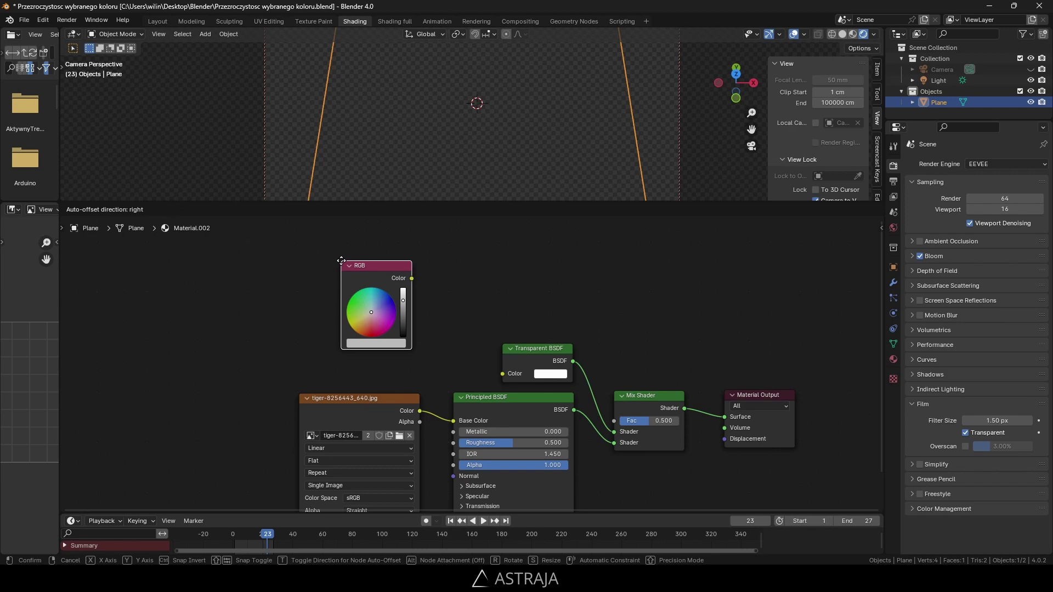
click(341, 259)
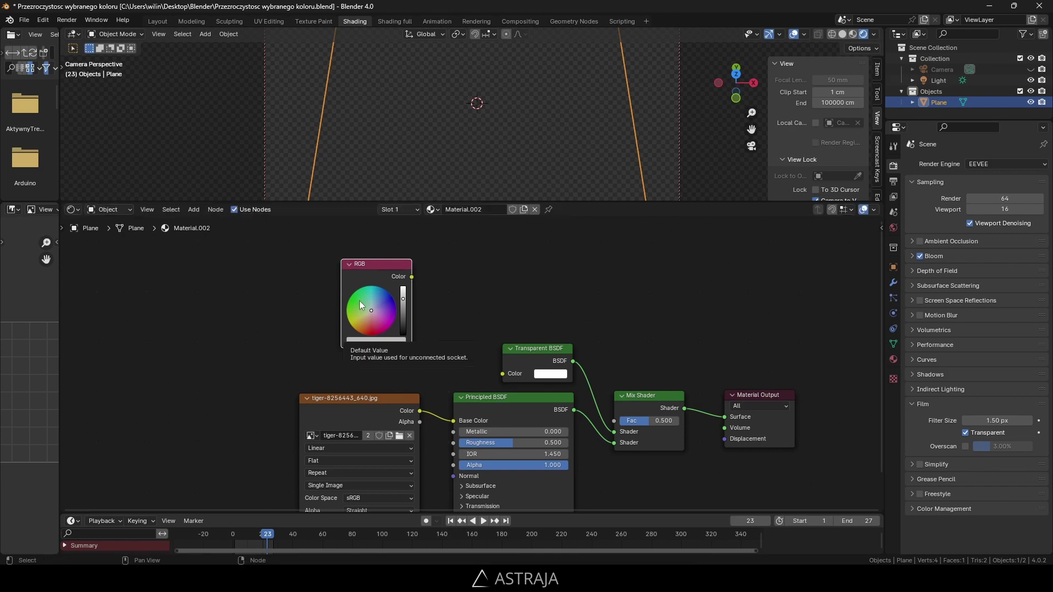
click(437, 321)
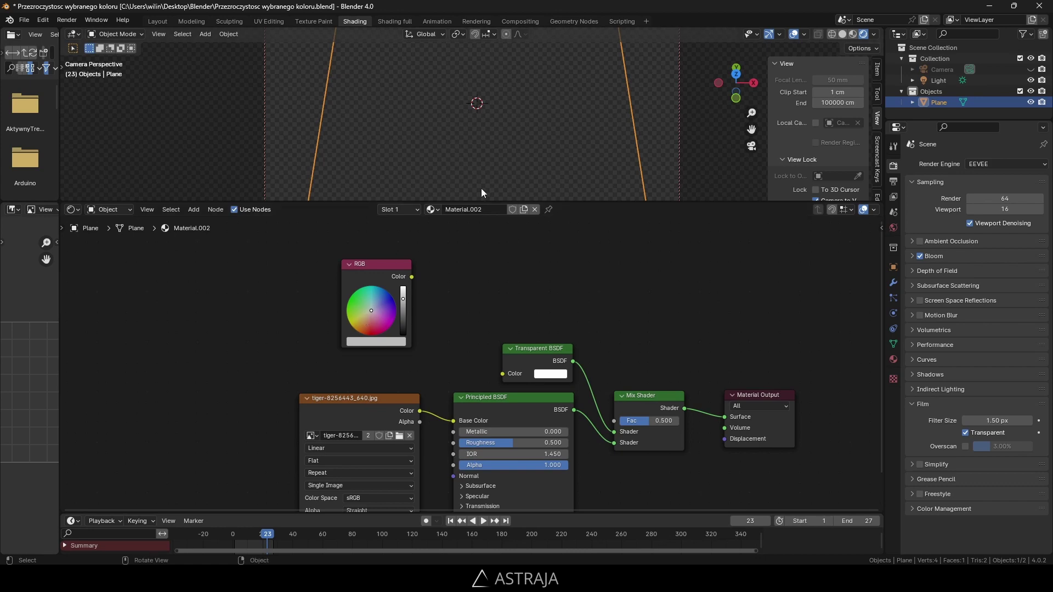
- Add a Vector Math node beside the RGB node and set its operation to Distance
key(shift+a)
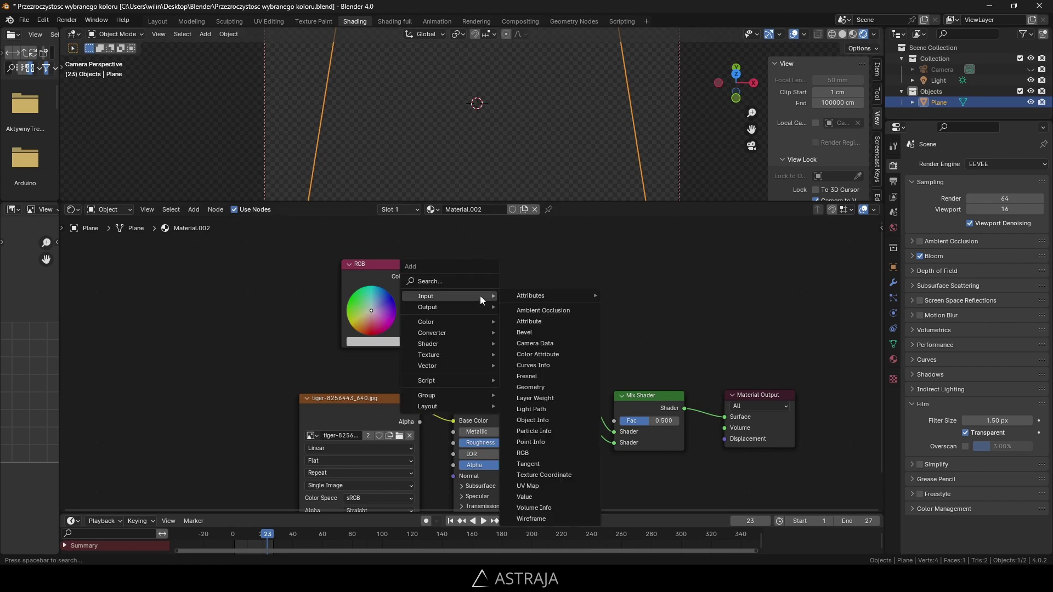
mouse_move(450, 332)
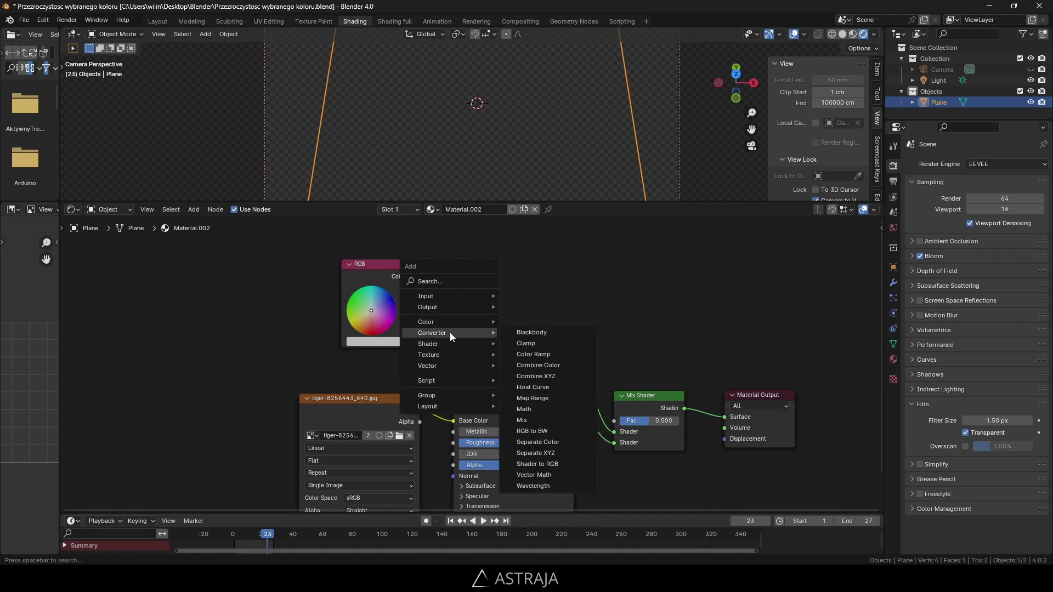
click(540, 475)
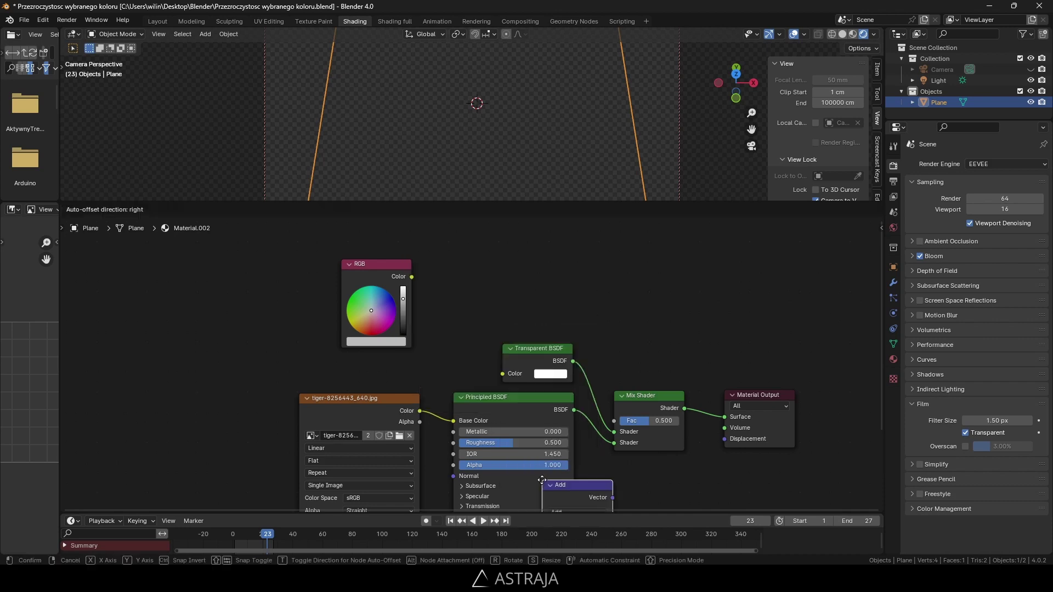
click(442, 247)
click(485, 283)
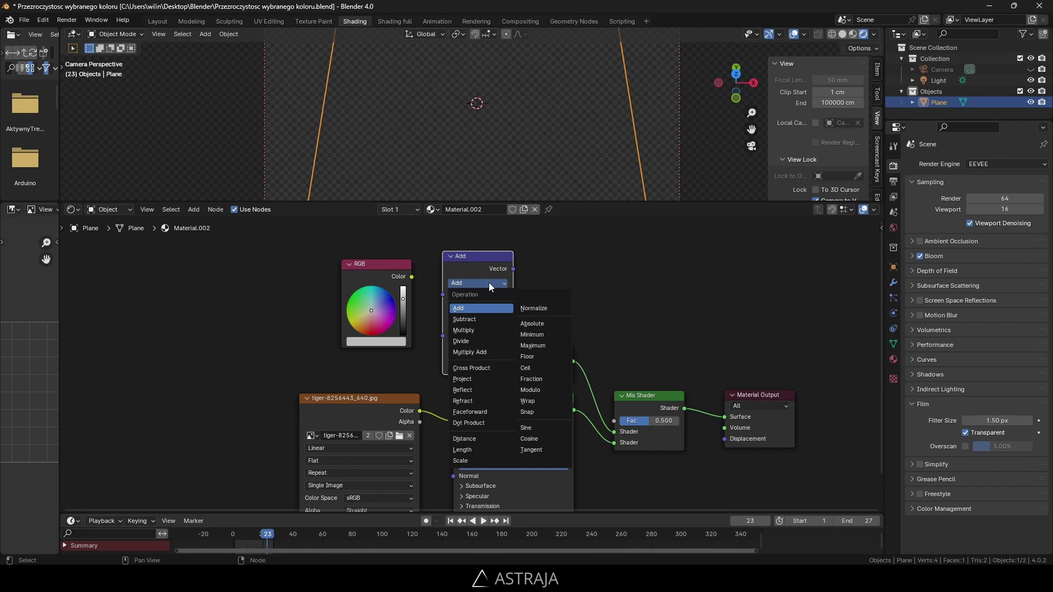
click(467, 437)
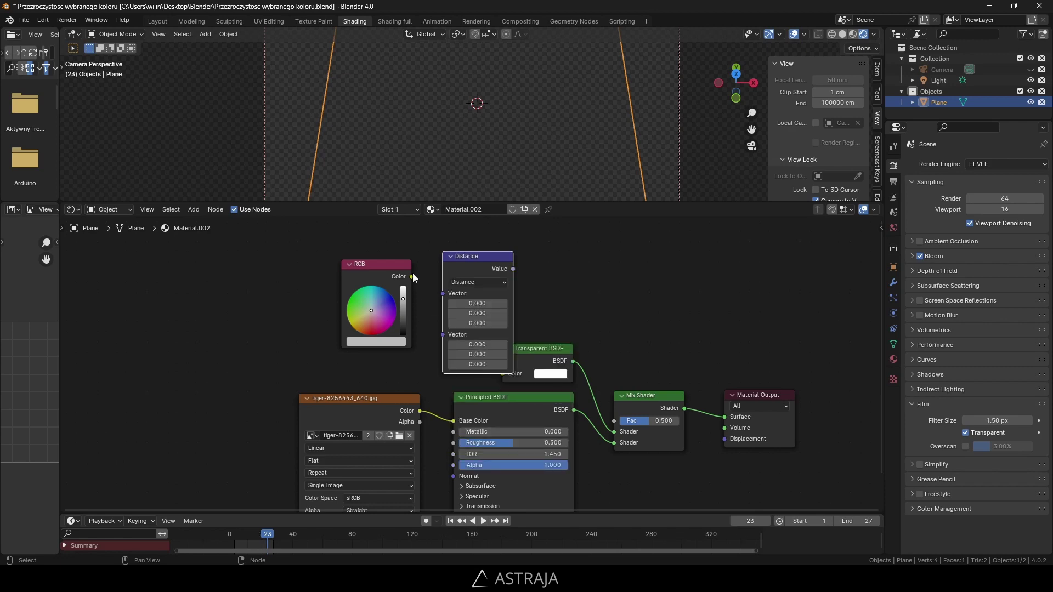
- Connect the RGB and image Color outputs to the Distance node's two Vector inputs, and its Value to the Mix Shader's Fac
drag(413, 276, 448, 298)
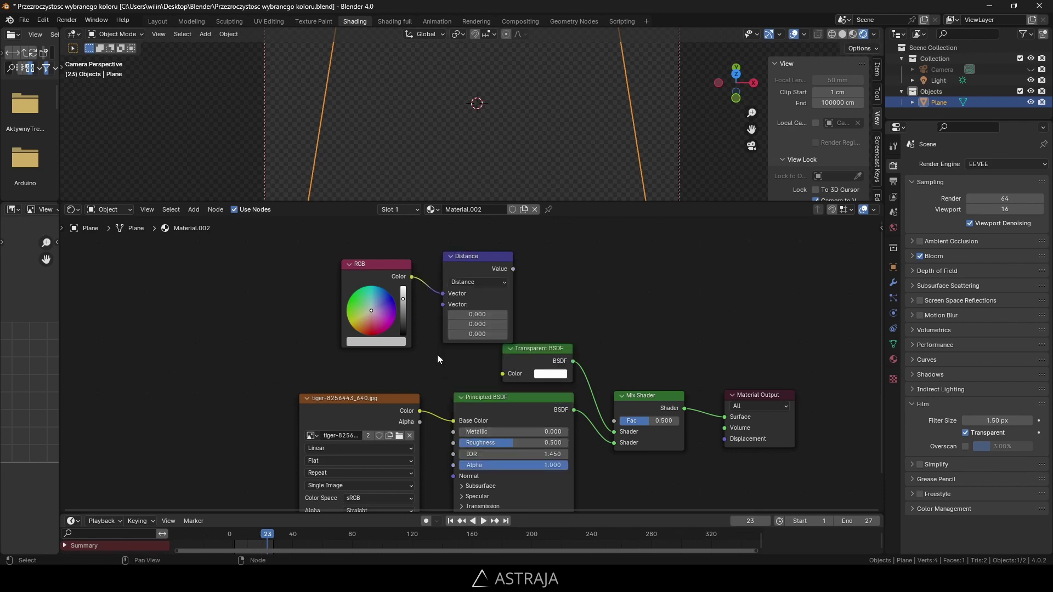
drag(419, 411, 443, 305)
drag(514, 269, 615, 420)
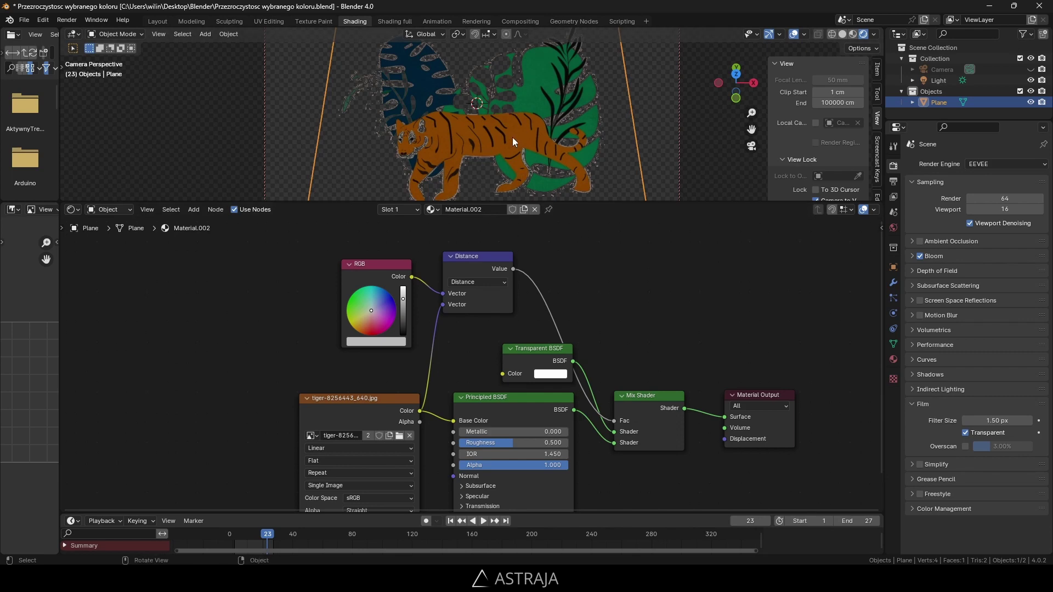
- Sample the tiger's orange as the RGB node's color and raise its brightness value to about 0.604
scroll(512, 137, down, 2)
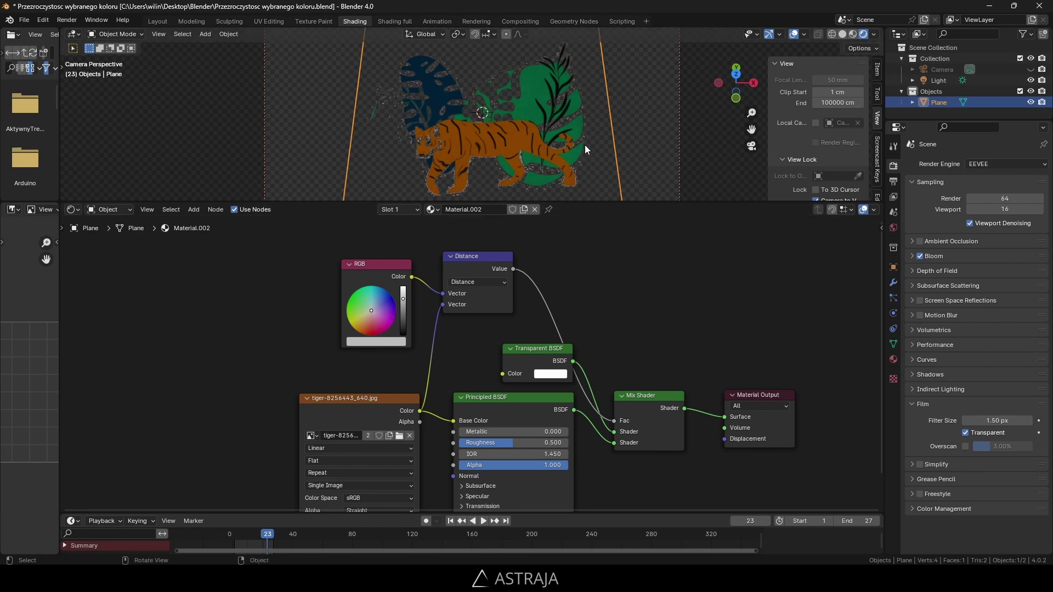
drag(585, 203, 588, 222)
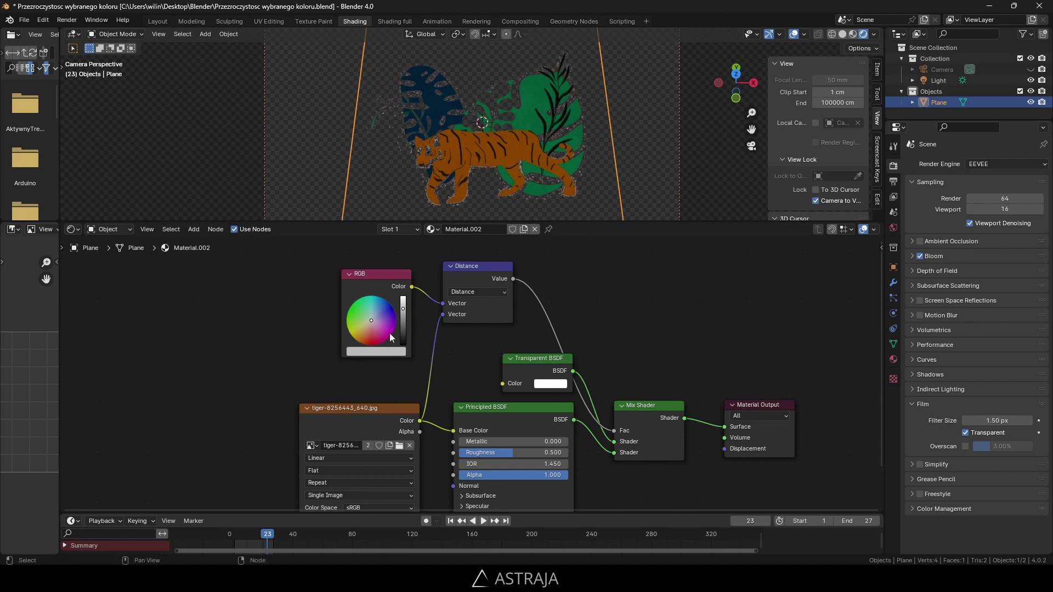
click(383, 351)
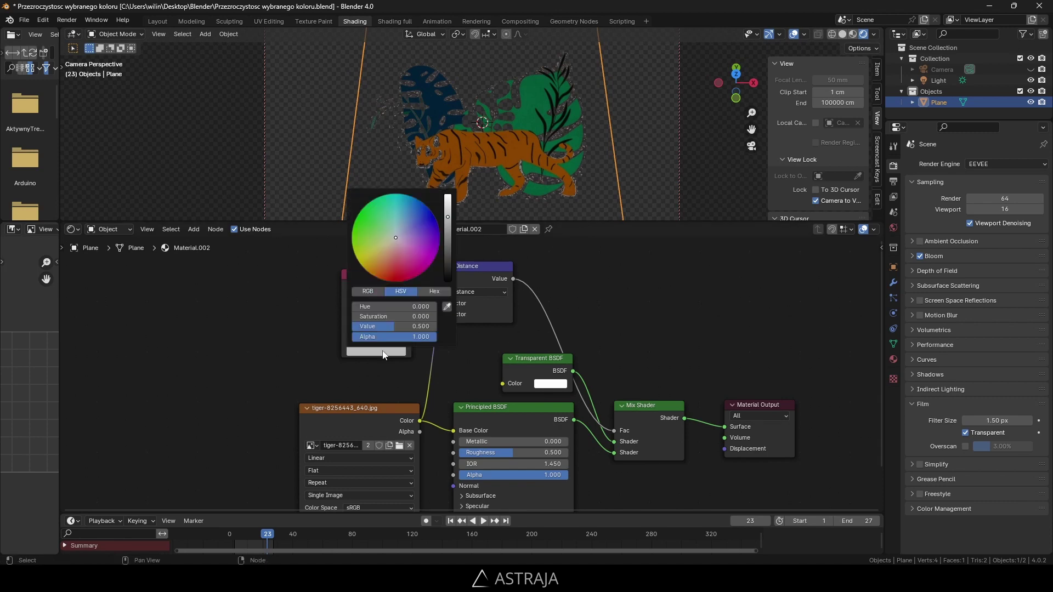
click(445, 307)
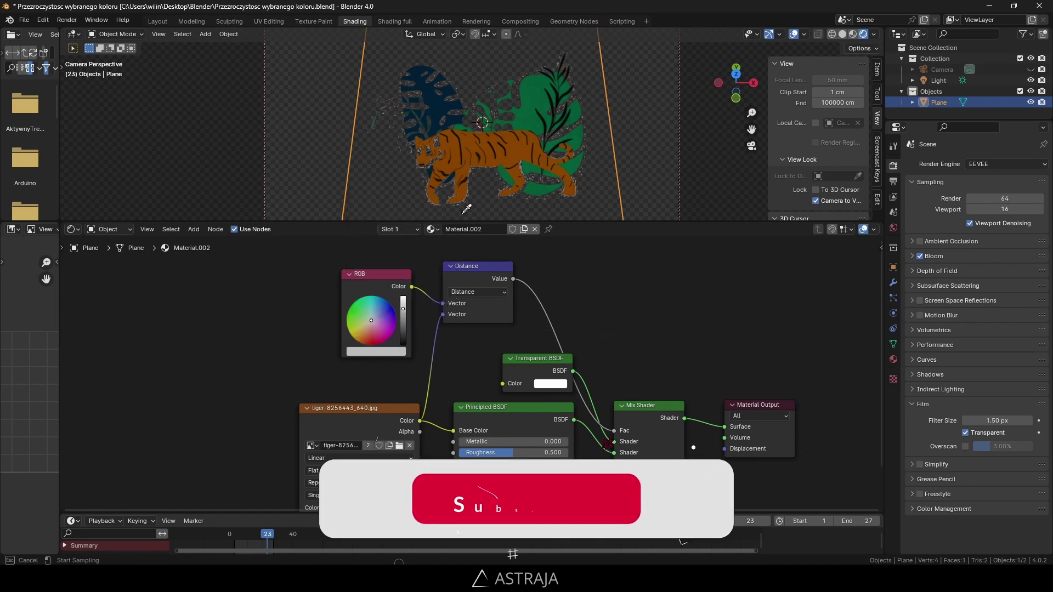
click(465, 172)
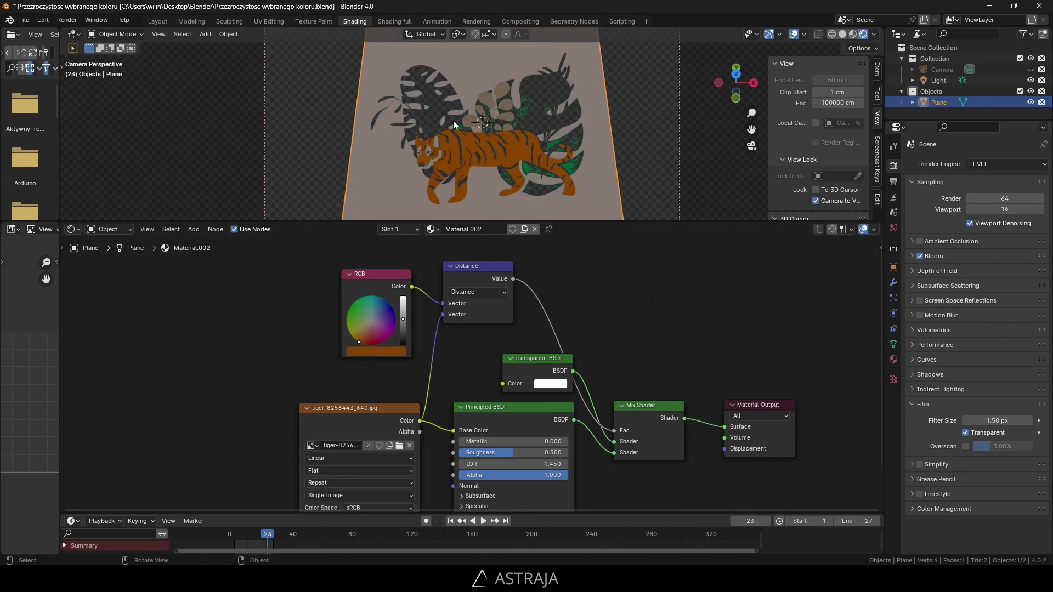
drag(404, 321, 403, 307)
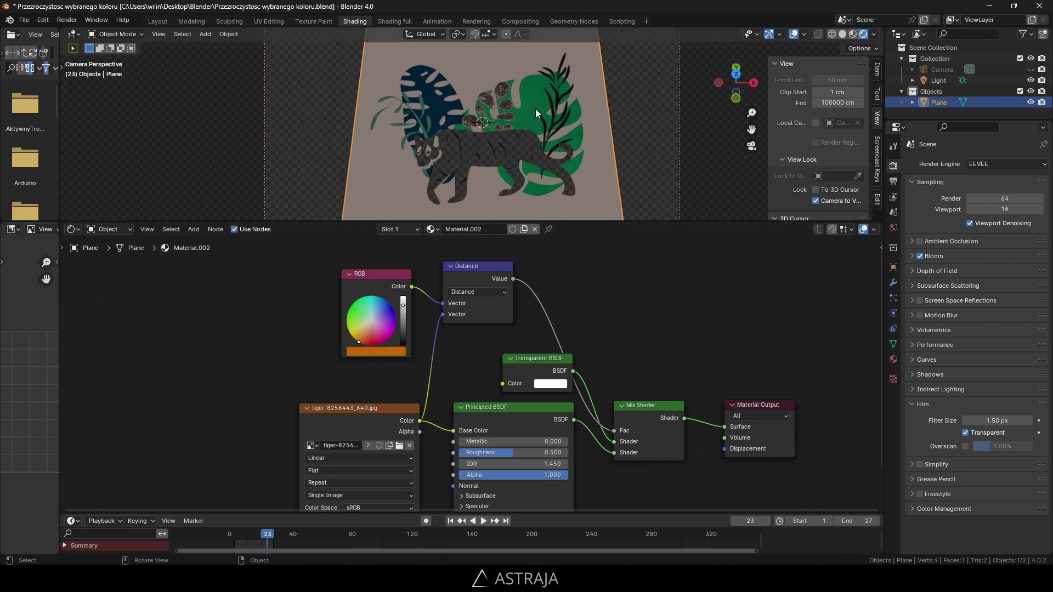
- Sample the green of the large leaf behind the tiger as the RGB node's color
click(385, 351)
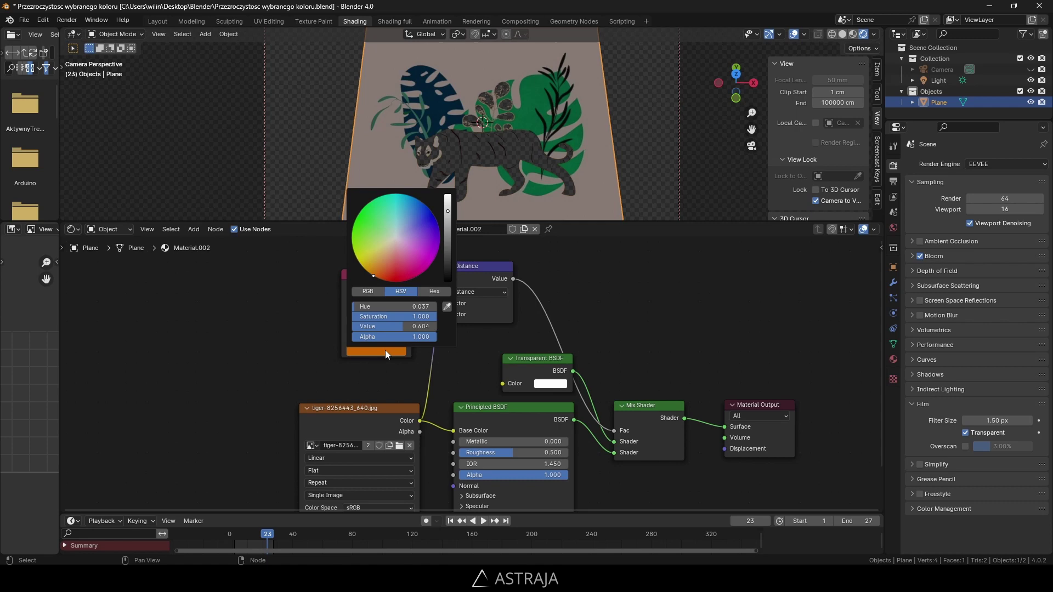
click(447, 310)
click(525, 118)
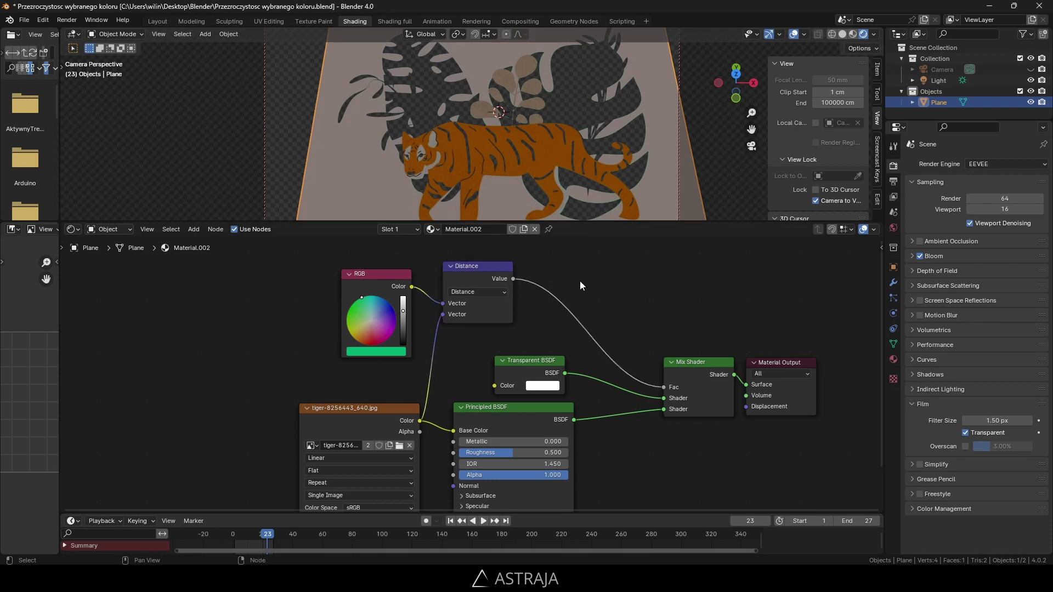
- Insert a Math node between the Distance node and the Mix Shader's Fac, and set its operation to Greater Than
key(shift+a)
mouse_move(573, 282)
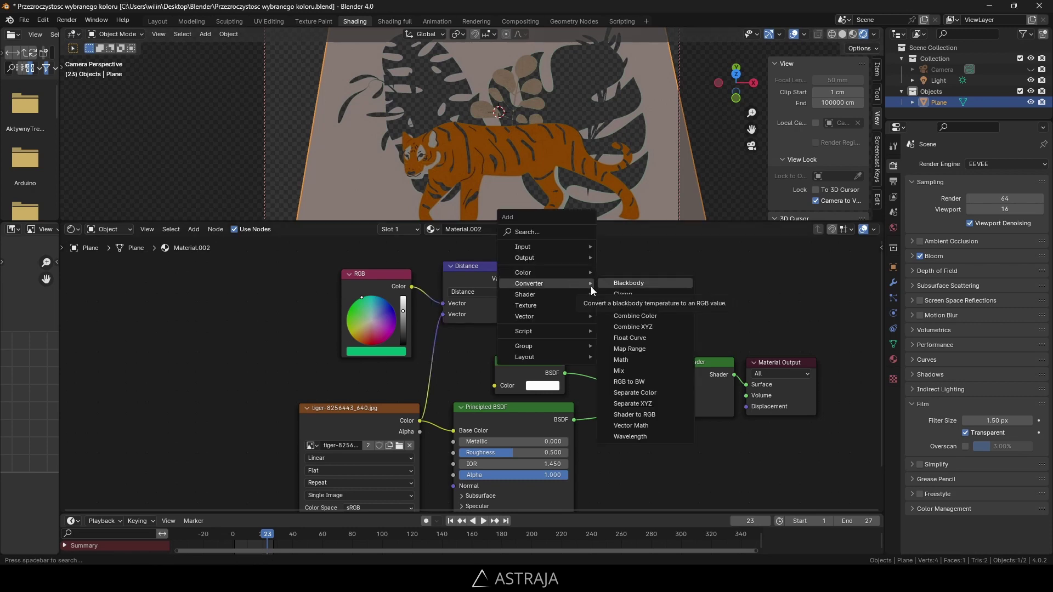
click(630, 359)
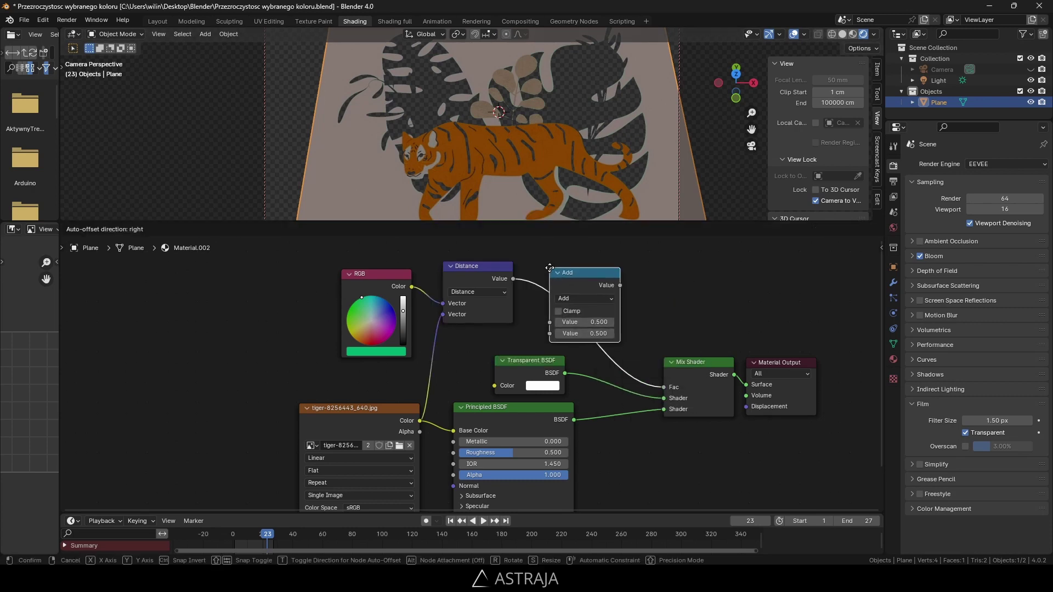
click(613, 305)
click(600, 300)
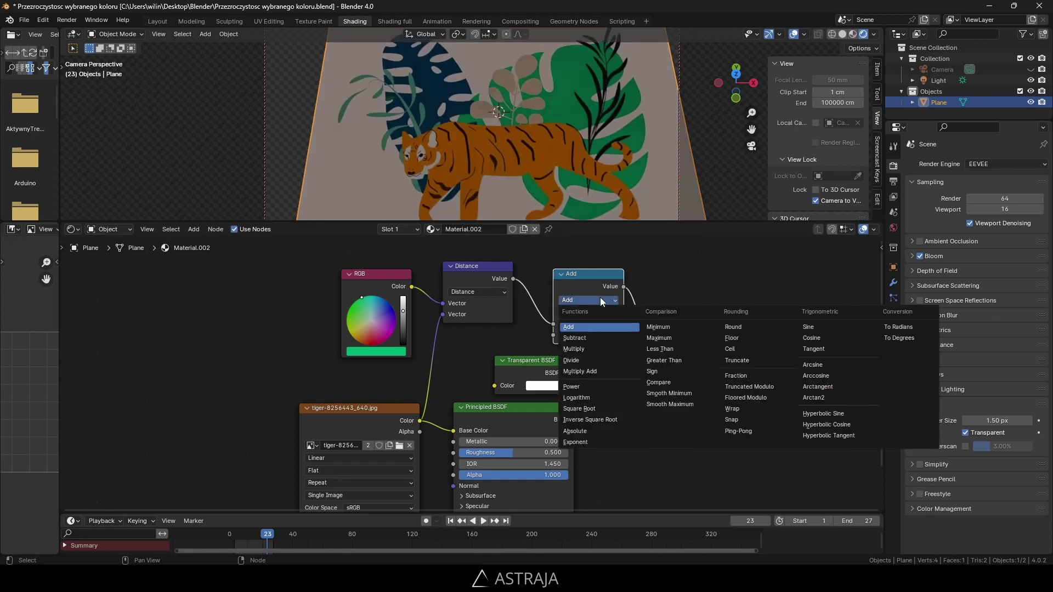
click(679, 360)
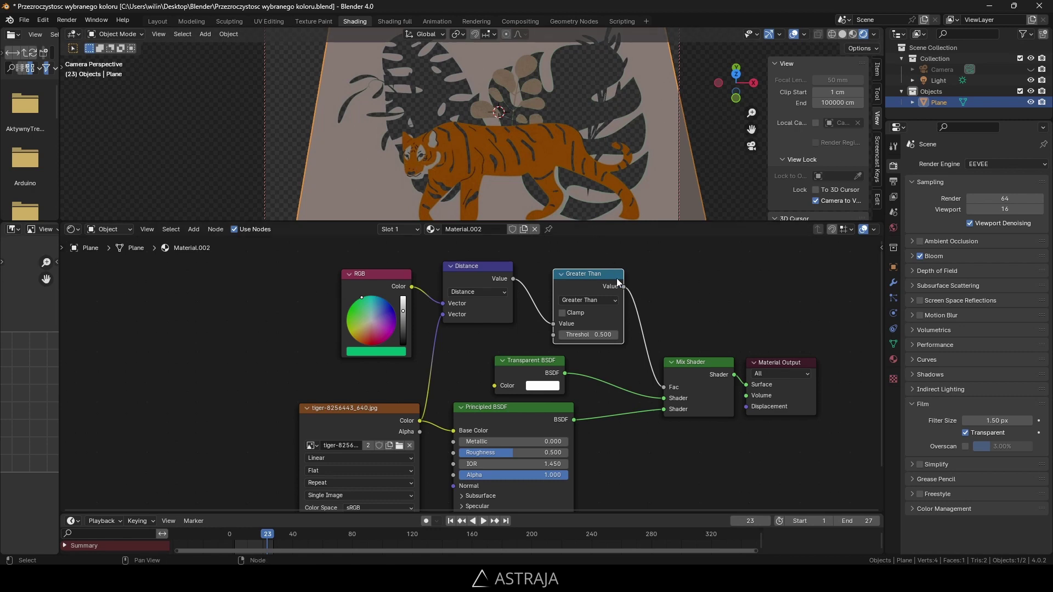
- Set the Greater Than node's threshold to 0.05
click(594, 334)
text(0.05)
key(Return)
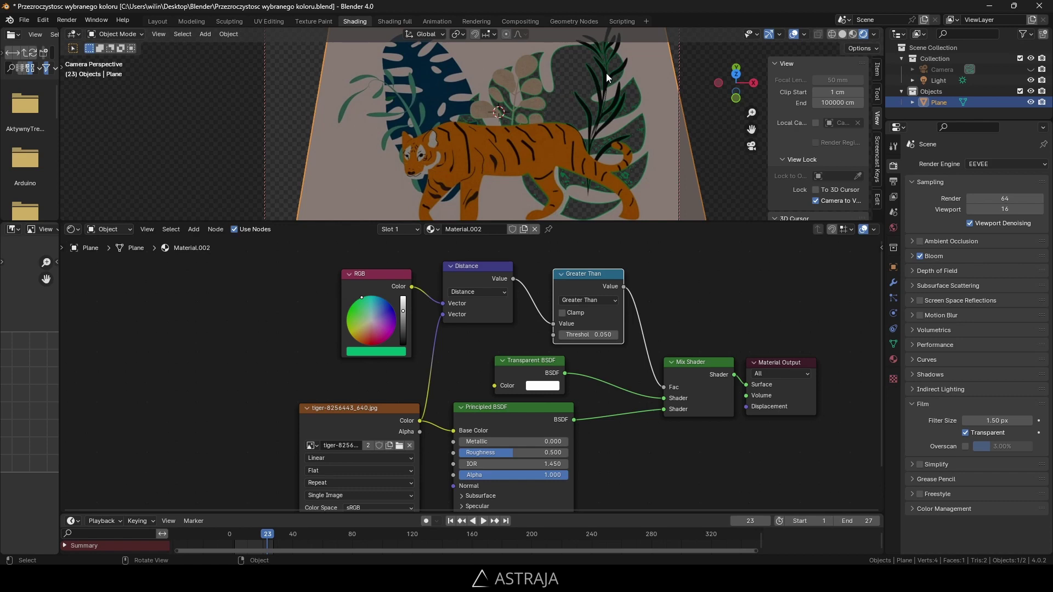
- Raise the Greater Than node's threshold to 0.08 and check the leaf's edges in the viewport
scroll(643, 150, up, 2)
scroll(618, 166, up, 2)
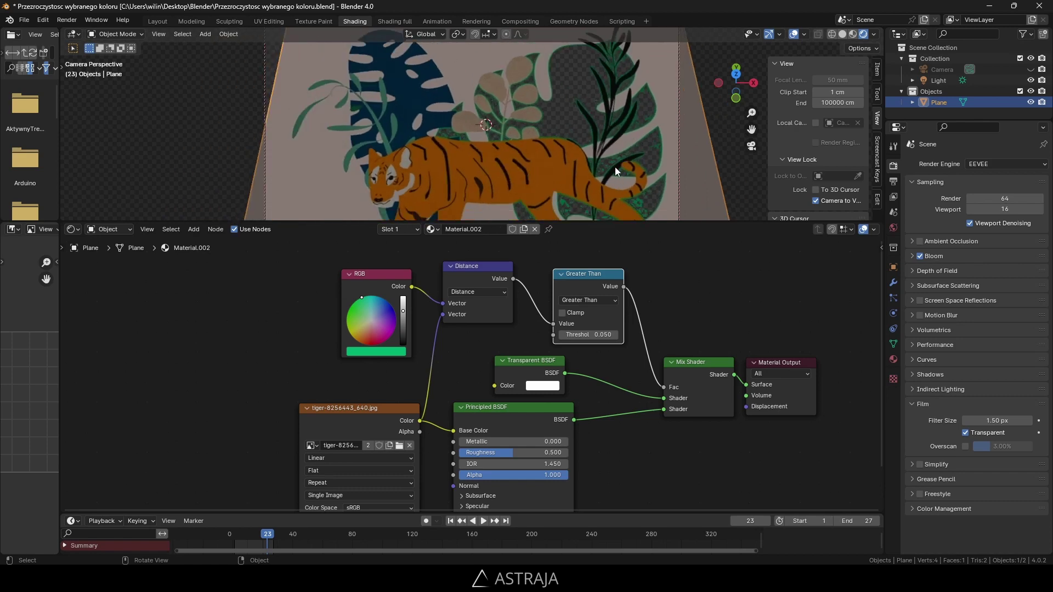
click(598, 334)
click(602, 336)
key(BackSpace)
text(8)
key(Return)
scroll(523, 98, down, 1)
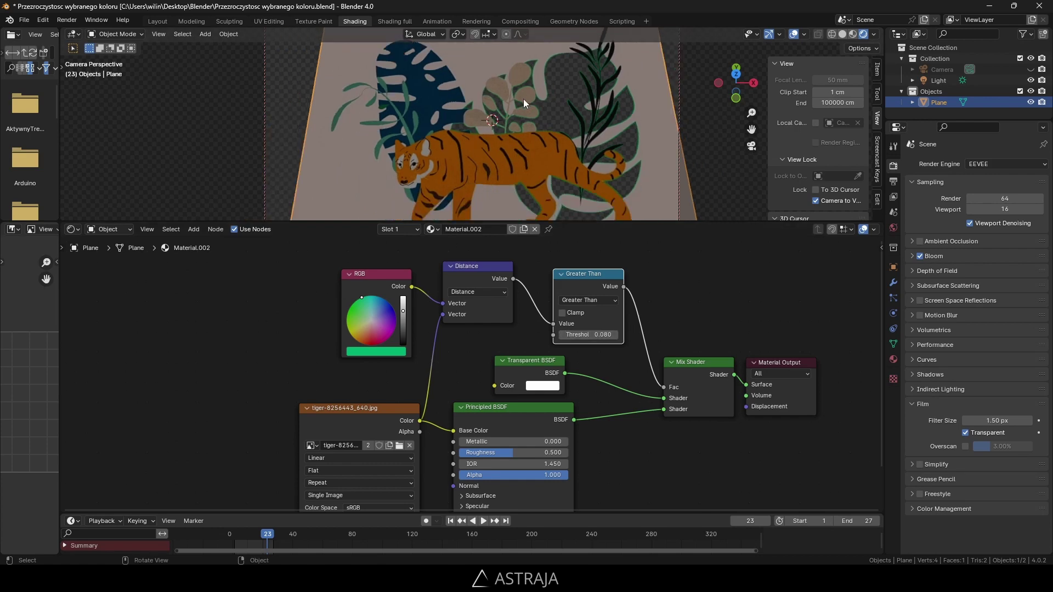
middle_drag(523, 99, 575, 113)
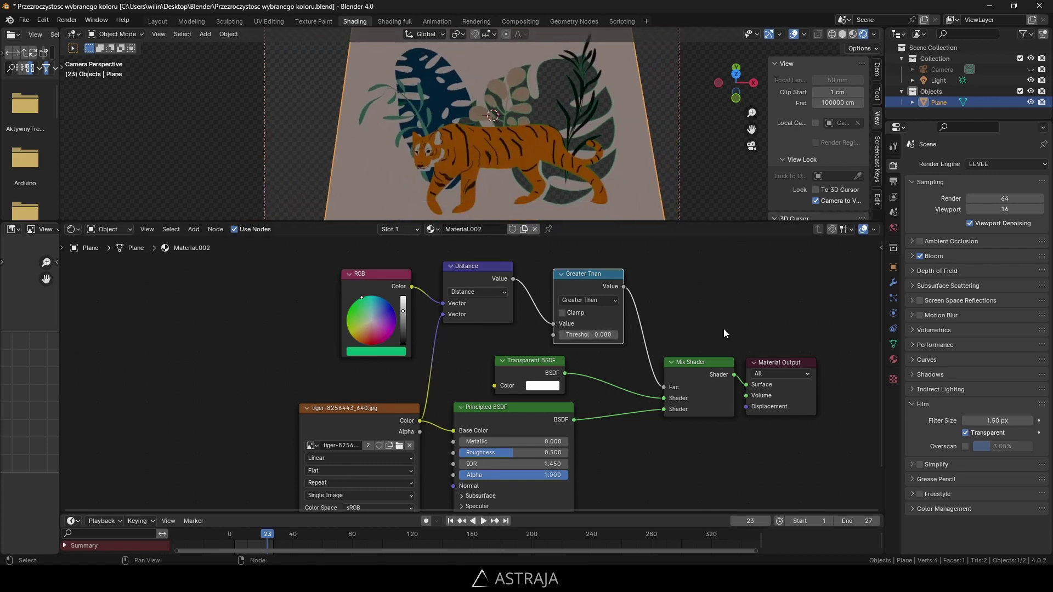
middle_drag(723, 328, 700, 307)
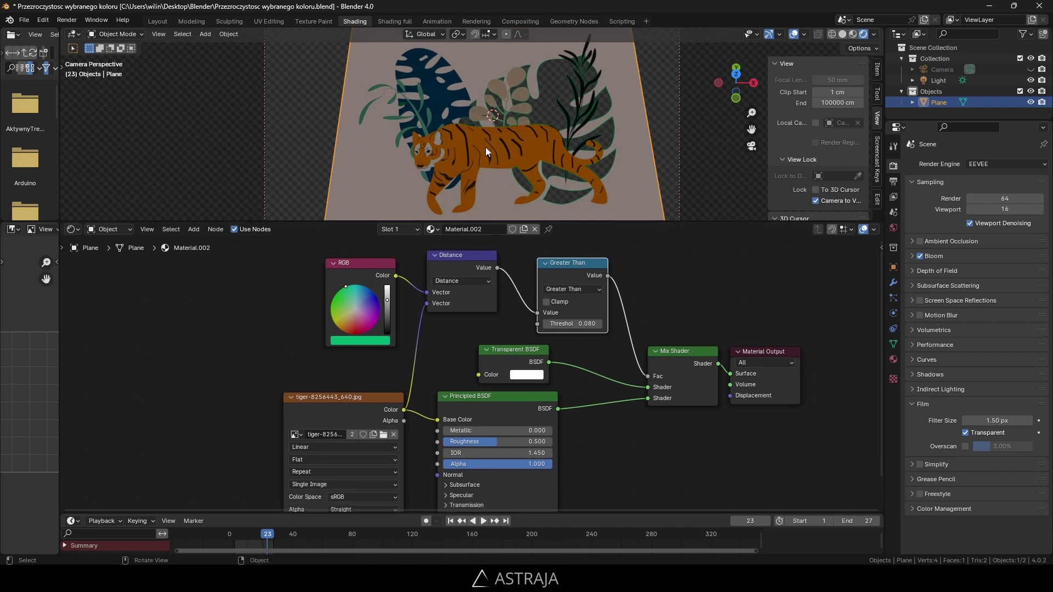